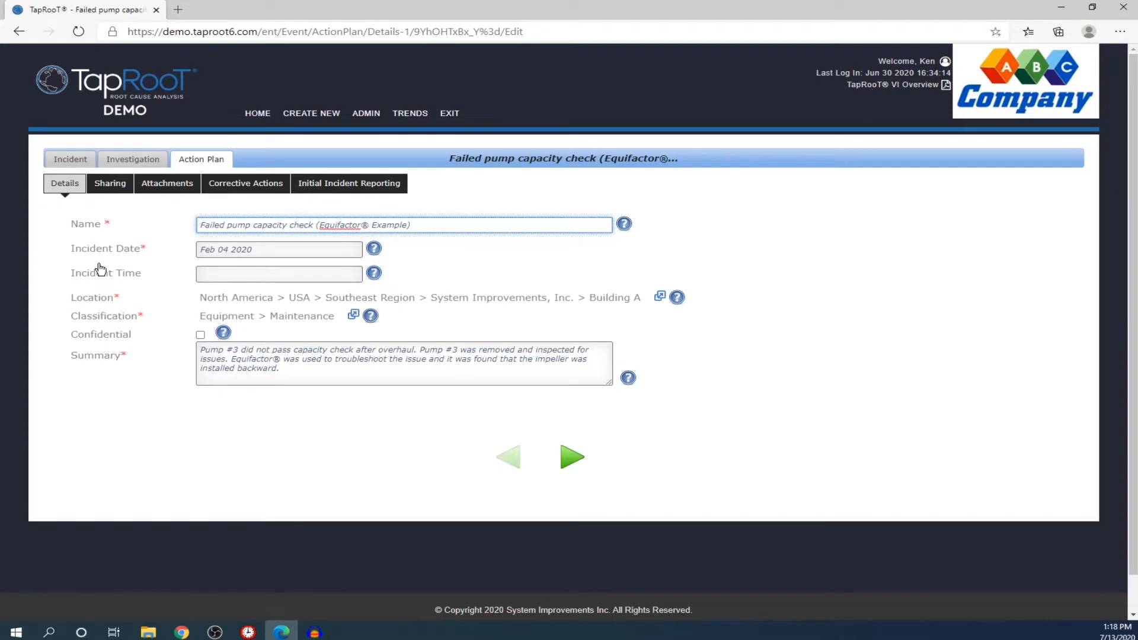
Step: Show the pump capacity check incident's Investigation page with its causal factor
click(147, 165)
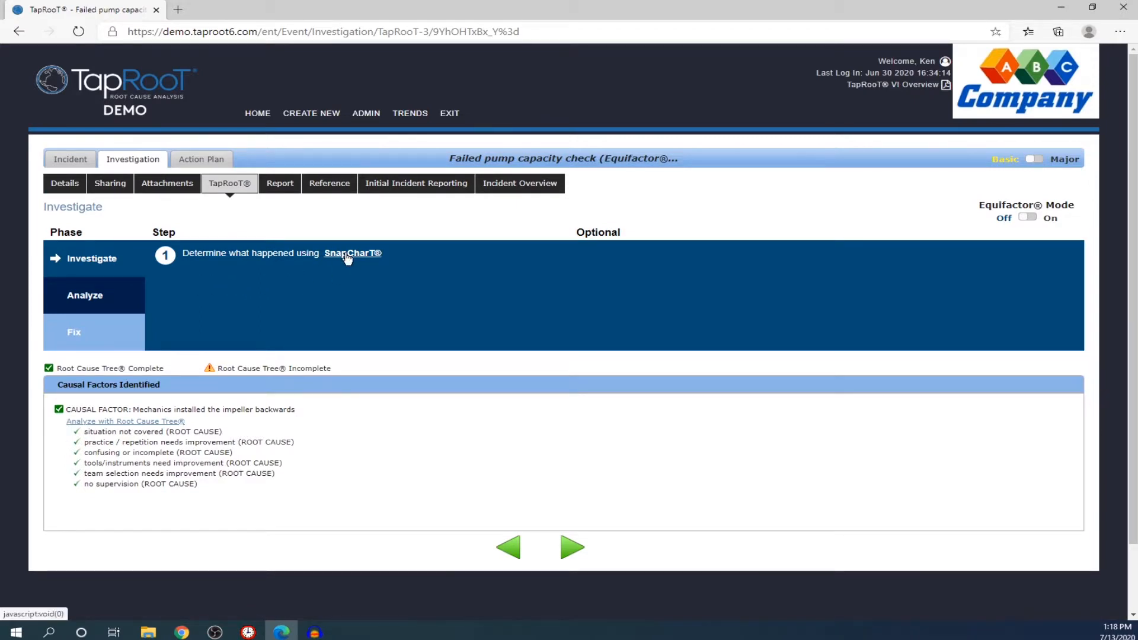
Step: Open the incident's SnapCharT maximized with the Optional Techniques list showing
click(348, 255)
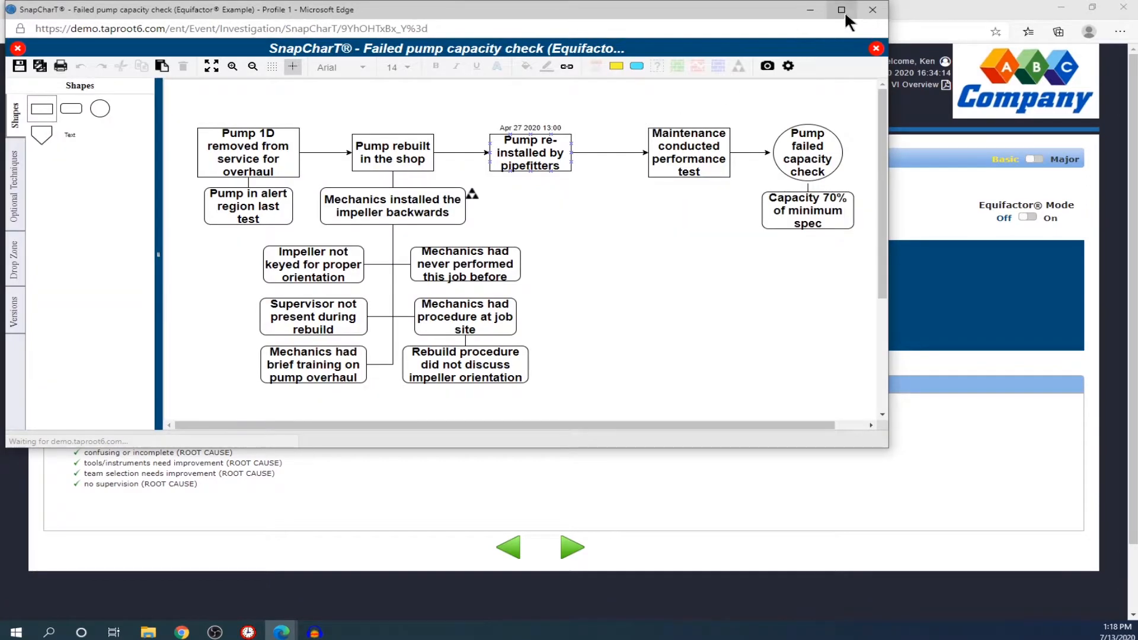
click(842, 9)
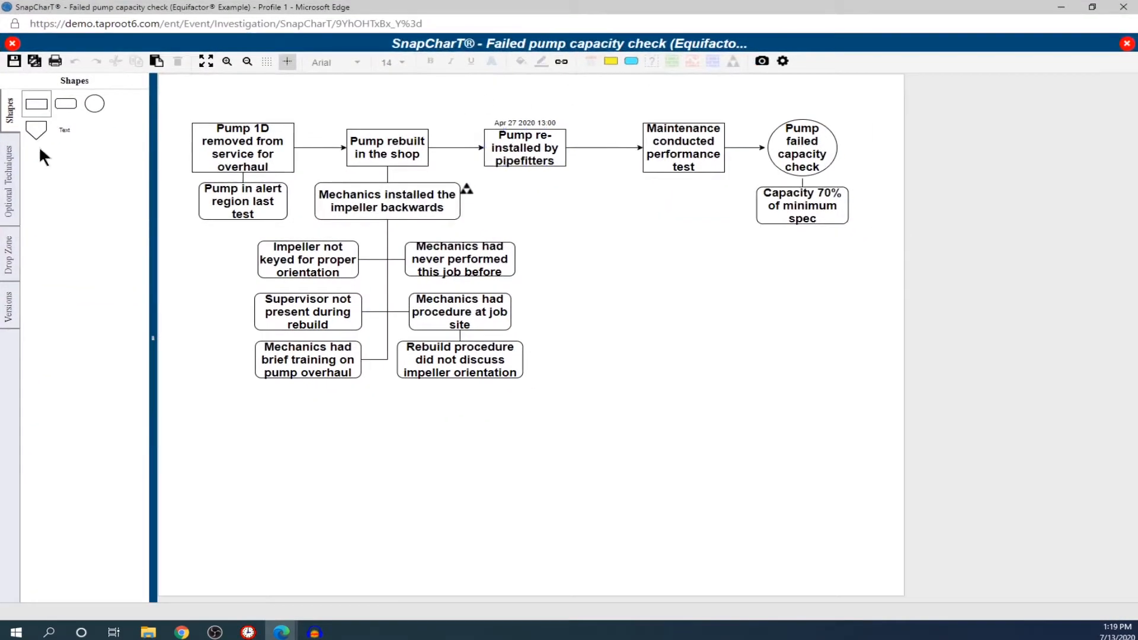
click(12, 174)
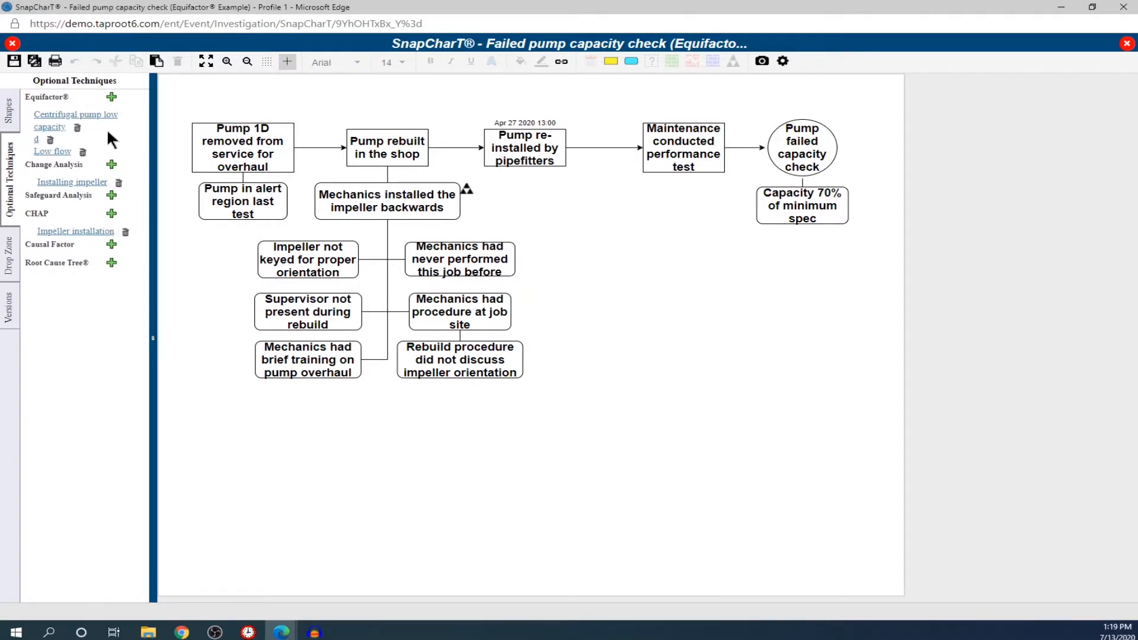
Step: Create a new Equifactor analysis named 'Test Pump'
click(113, 98)
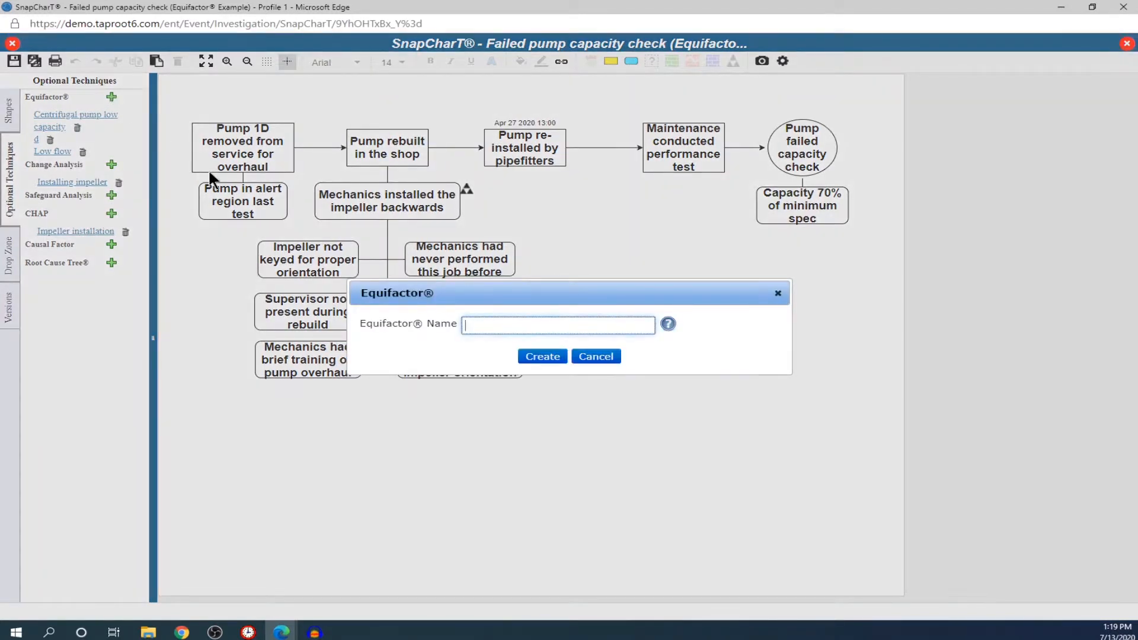
text(Test Pump)
click(541, 356)
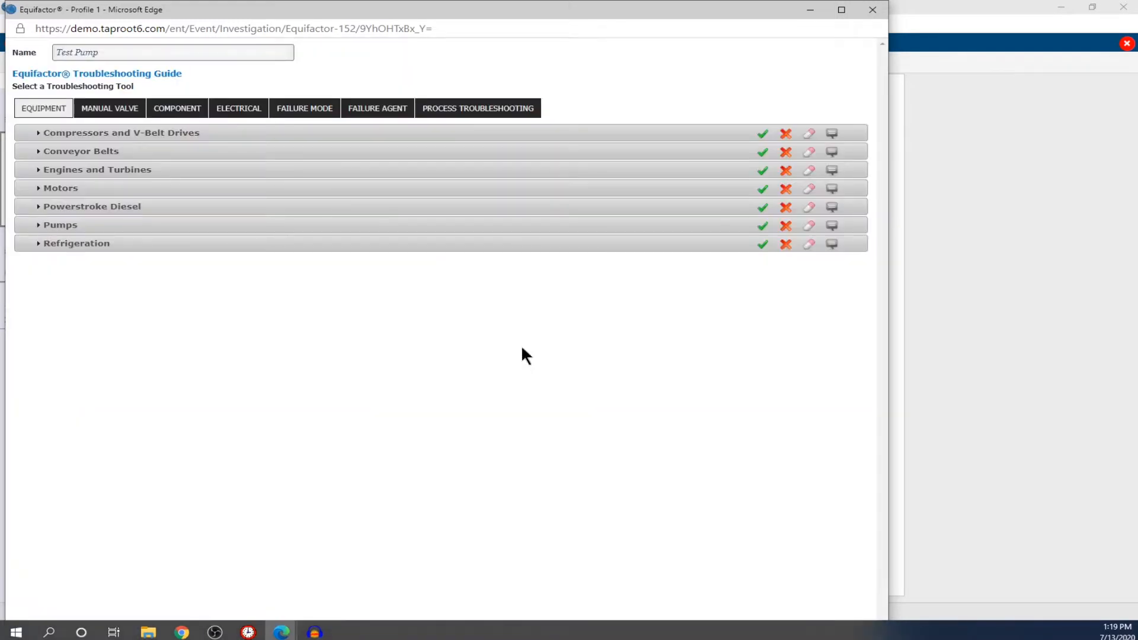
click(43, 226)
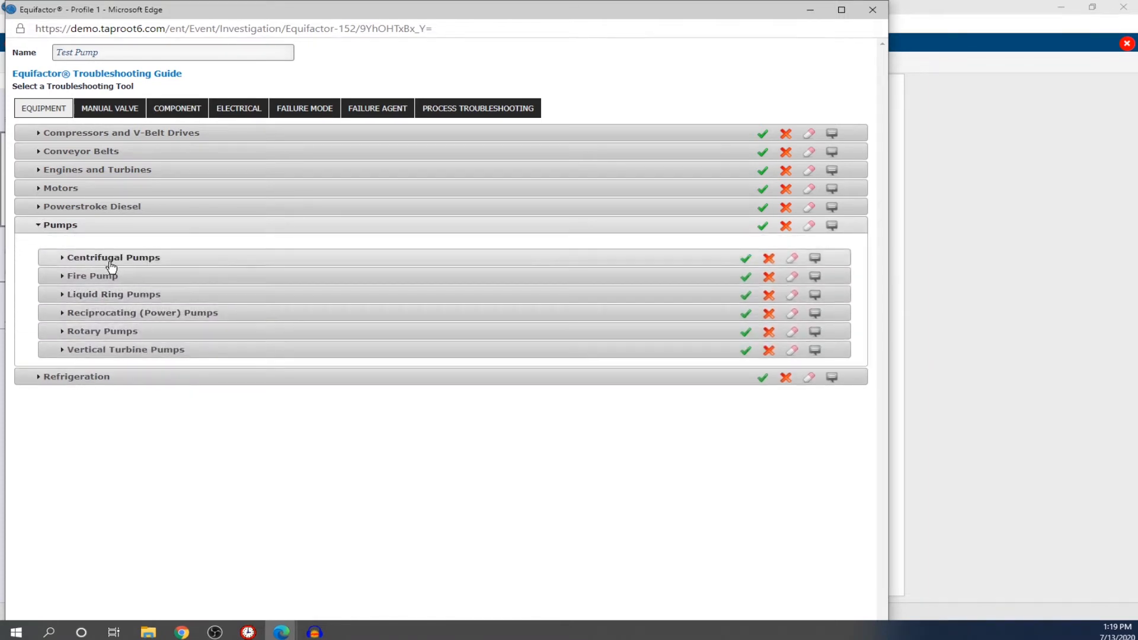
click(64, 259)
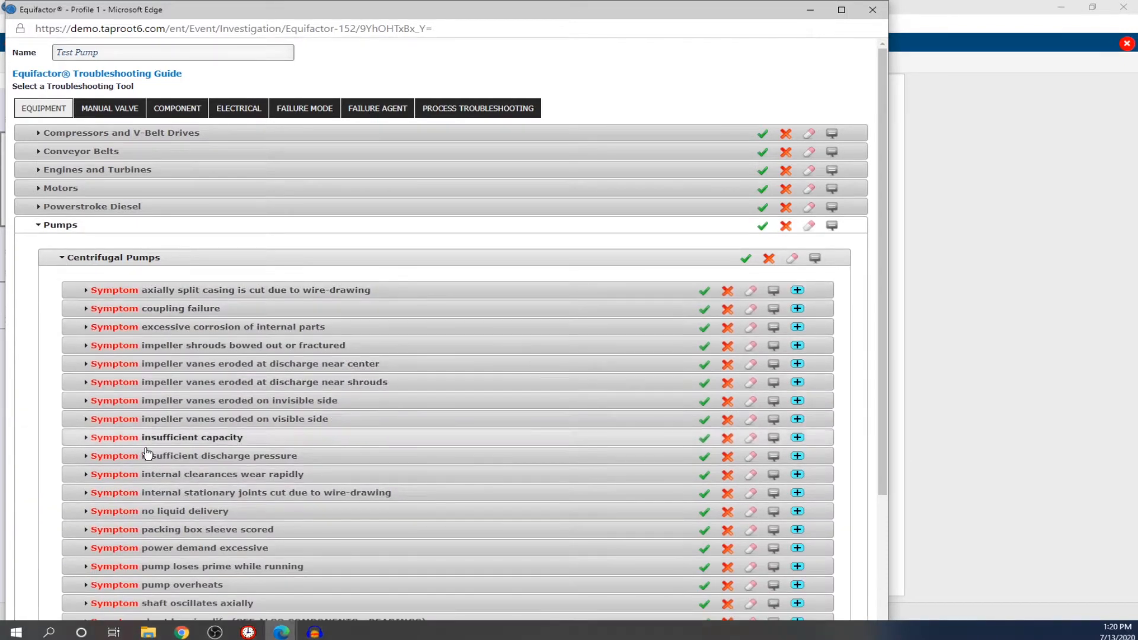
click(90, 439)
scroll(178, 430, down, 6)
scroll(187, 433, up, 1)
scroll(187, 432, up, 6)
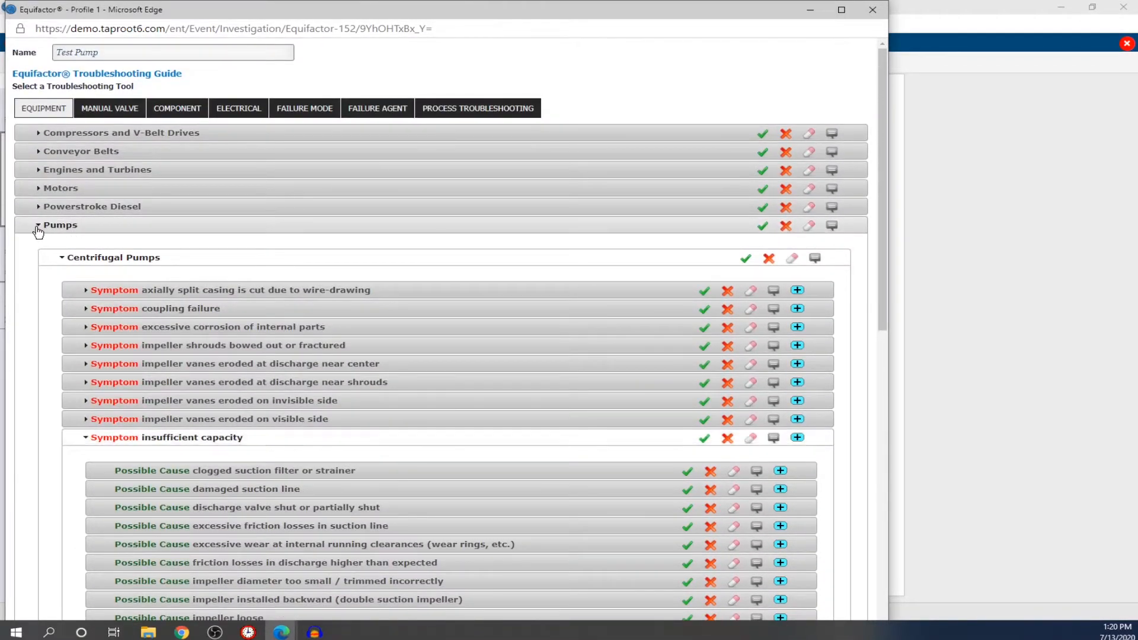
click(36, 228)
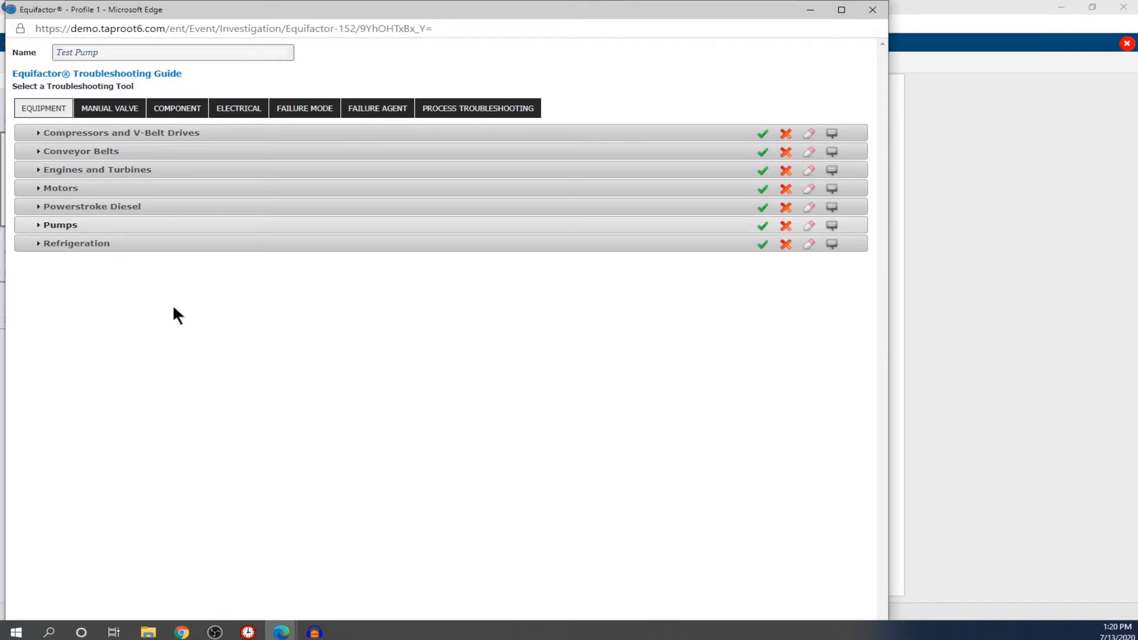
Step: Close the Equifactor popup and the SnapCharT, then return to HOME
click(873, 10)
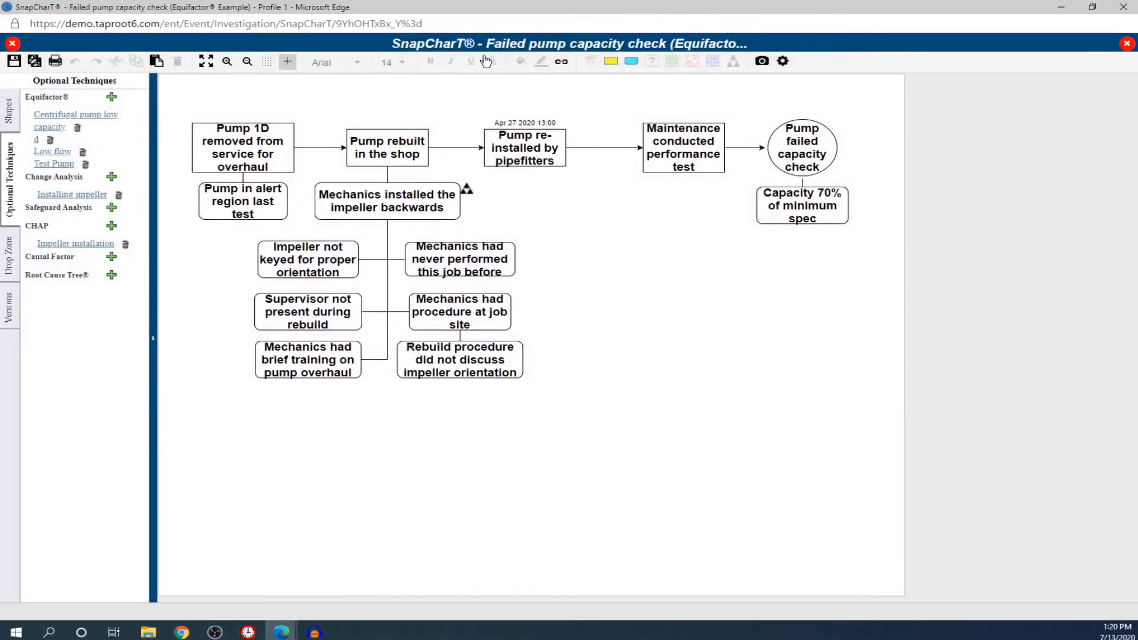
click(1126, 44)
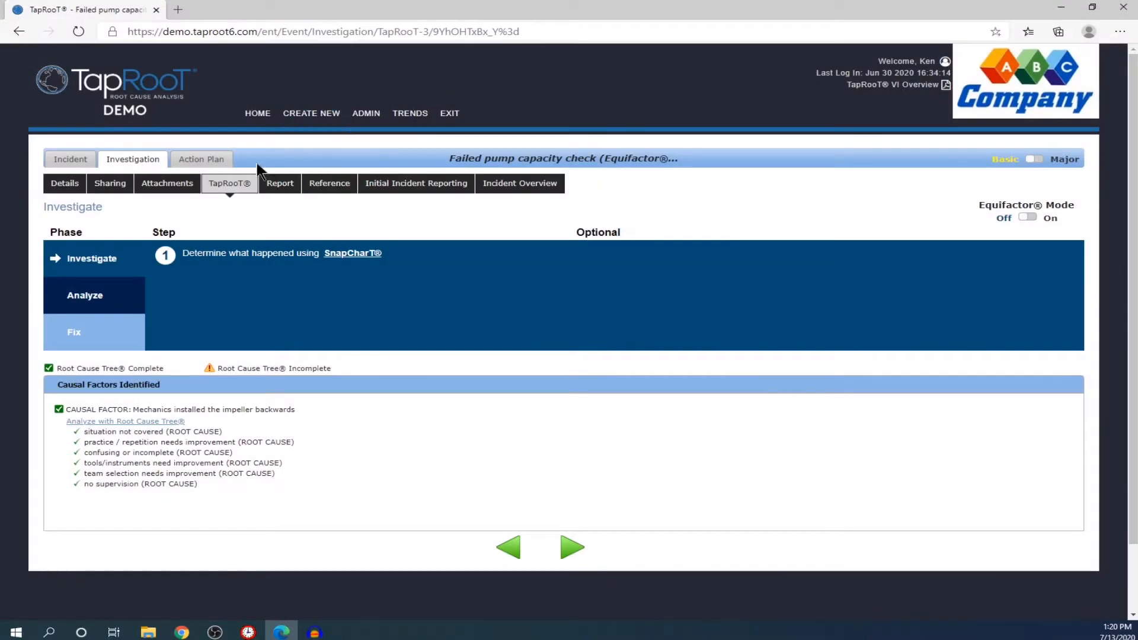
click(248, 118)
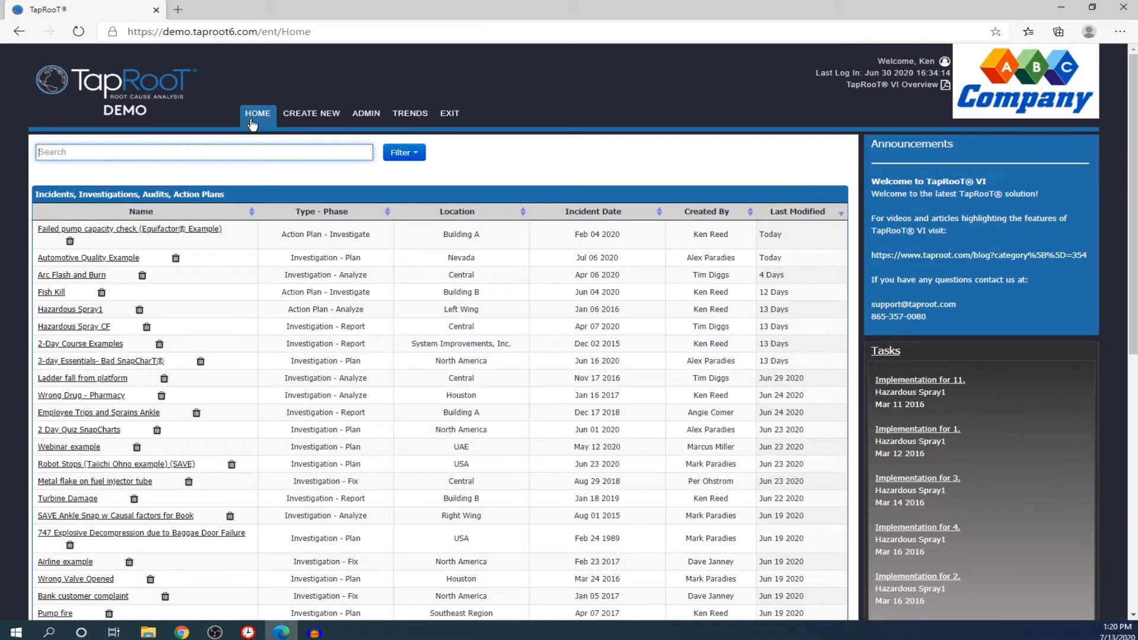
Step: Go to ADMIN and open the Equifactor® section of Global Settings
click(367, 116)
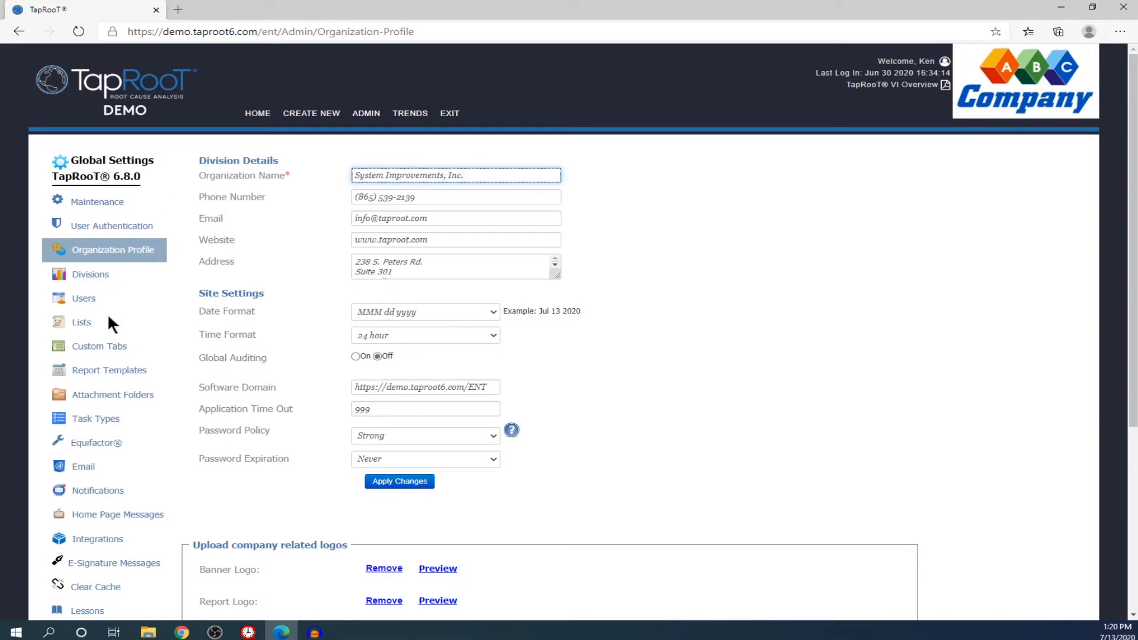
click(95, 445)
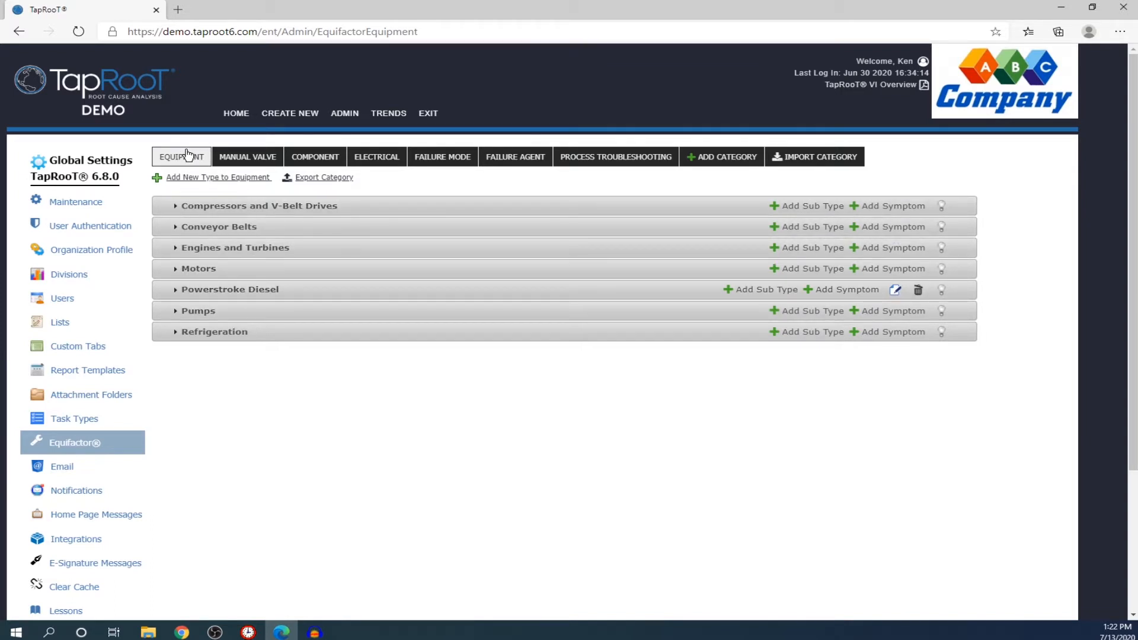
Step: Create an equipment type named 'Hydraulics' in the Equifactor list
click(205, 180)
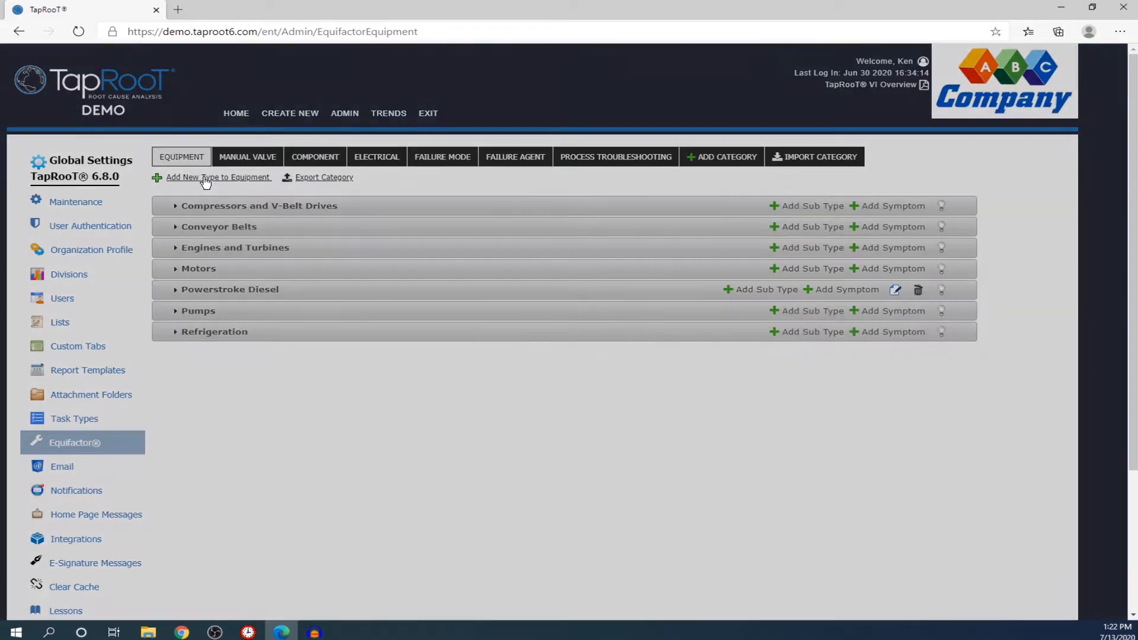
click(532, 224)
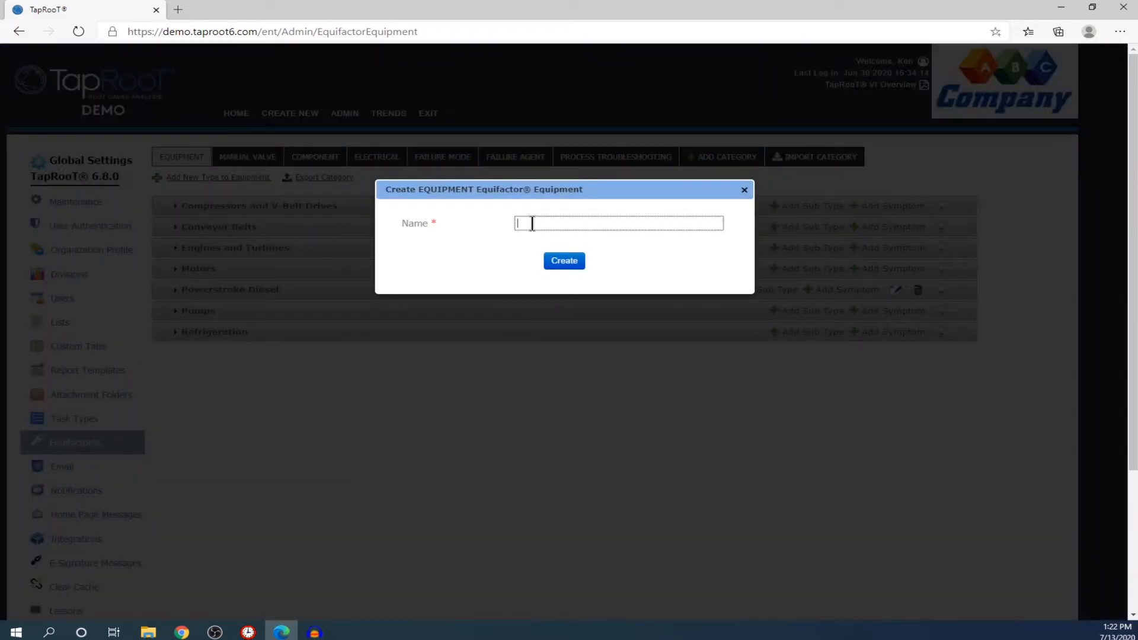
text(Hyd)
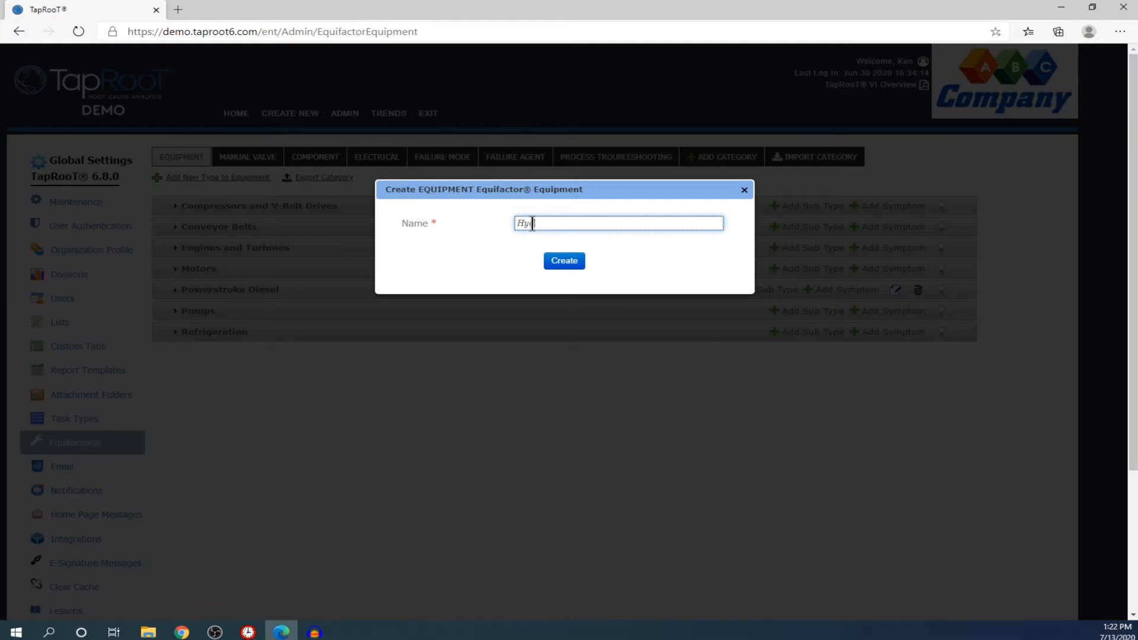
text(raulics)
click(558, 261)
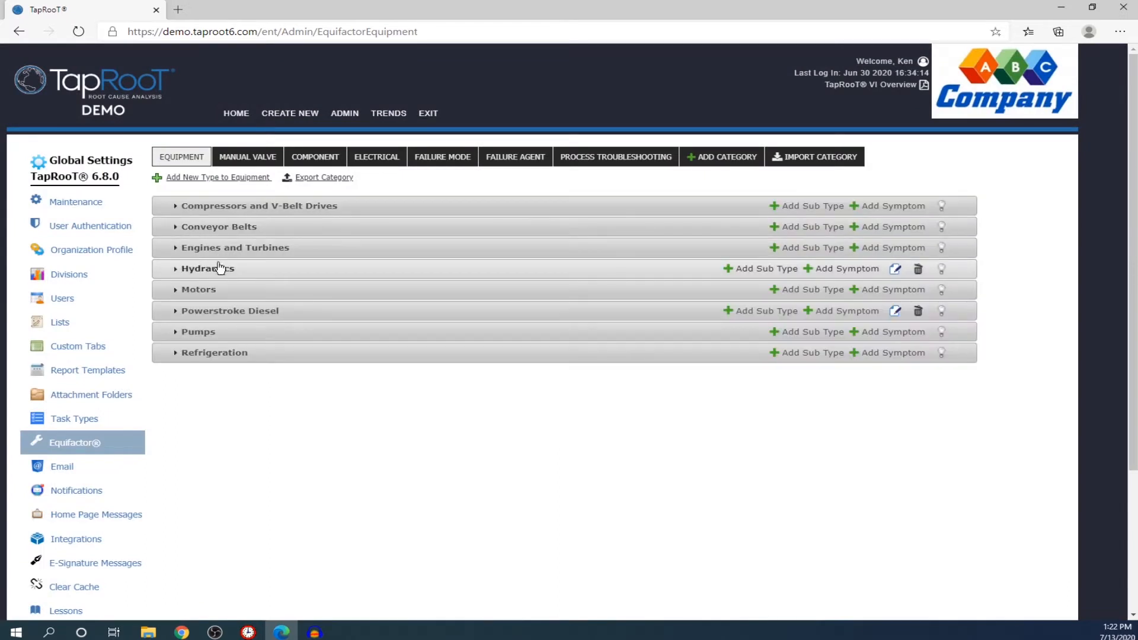
Step: Expand Hydraulics and create a sub type named 'Control Valves' beneath it
click(179, 274)
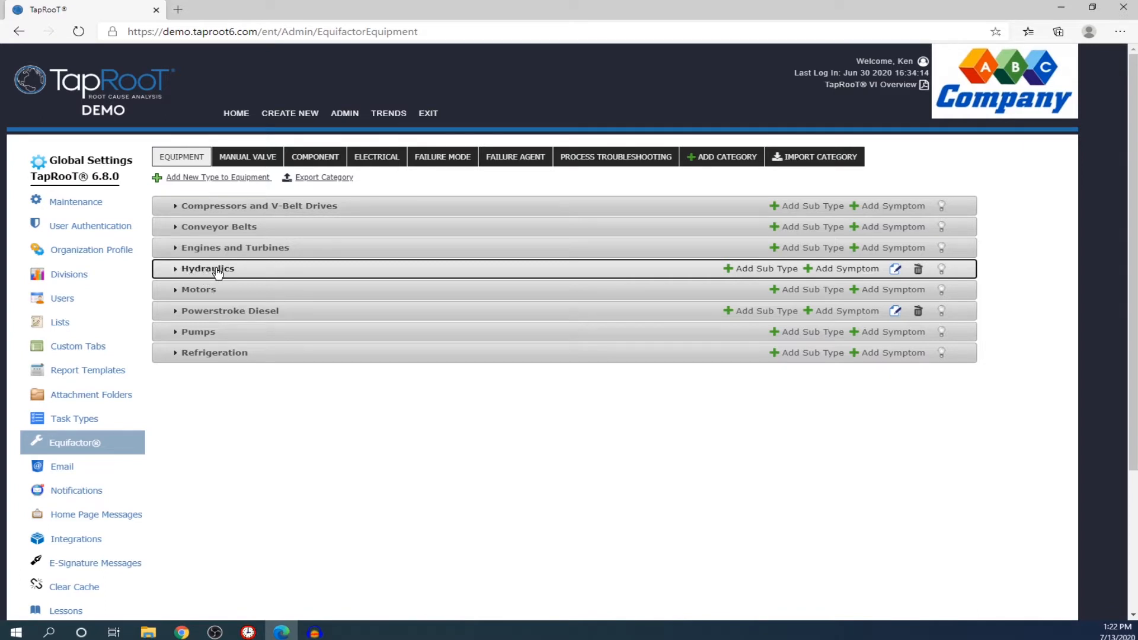
click(730, 270)
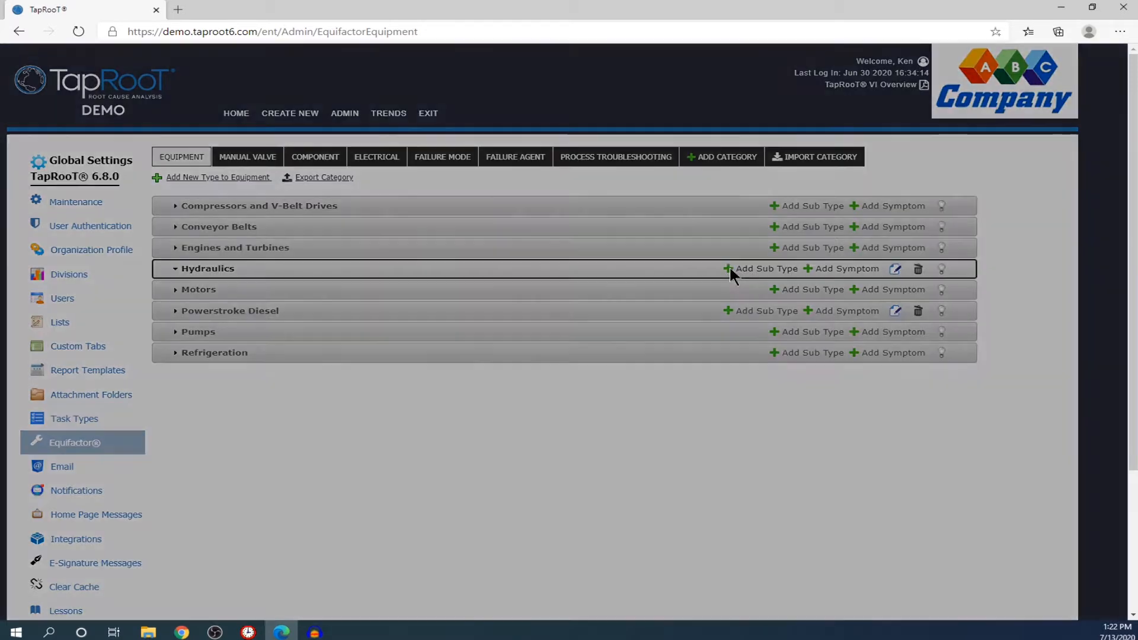
click(566, 223)
text(Control Valves)
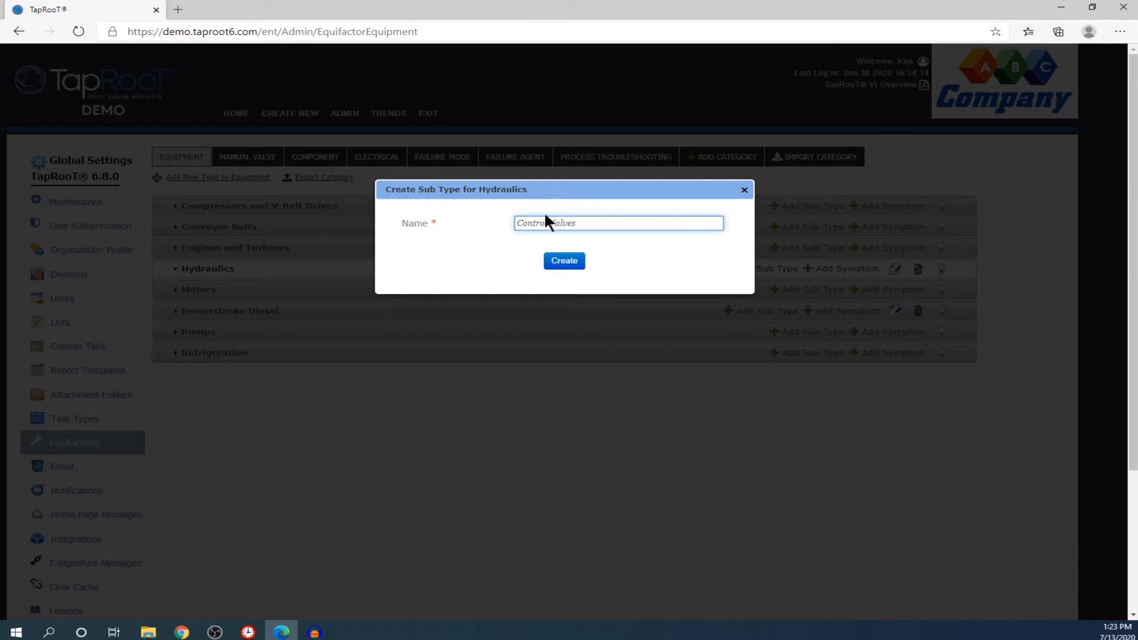
click(568, 265)
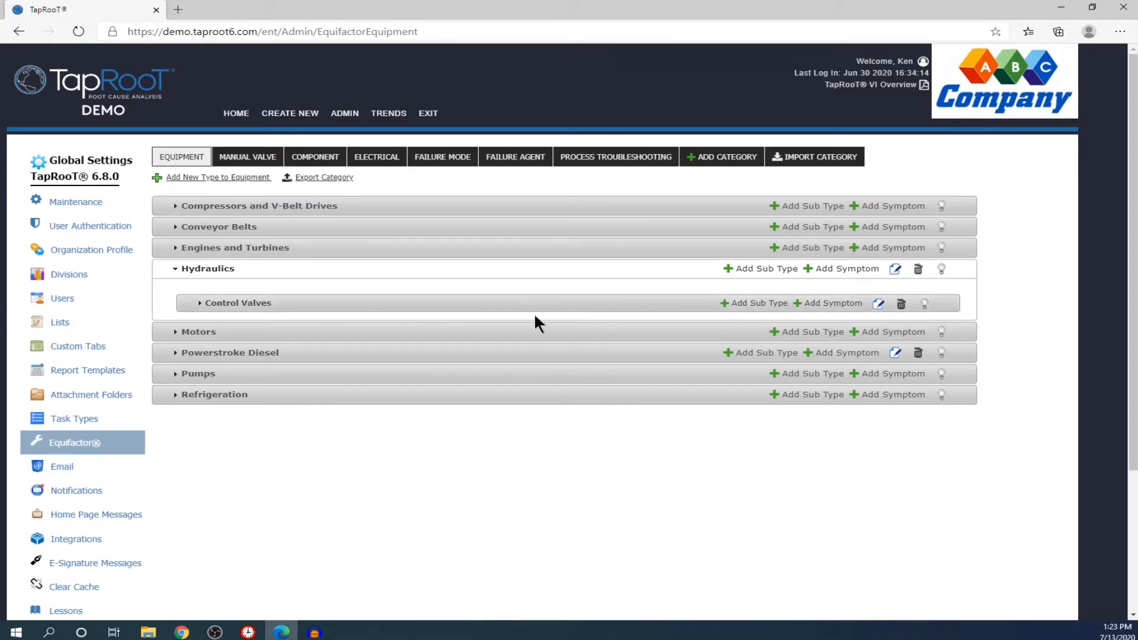
Step: Create the symptom 'Actuates too slow' on the Control Valves sub type
click(805, 302)
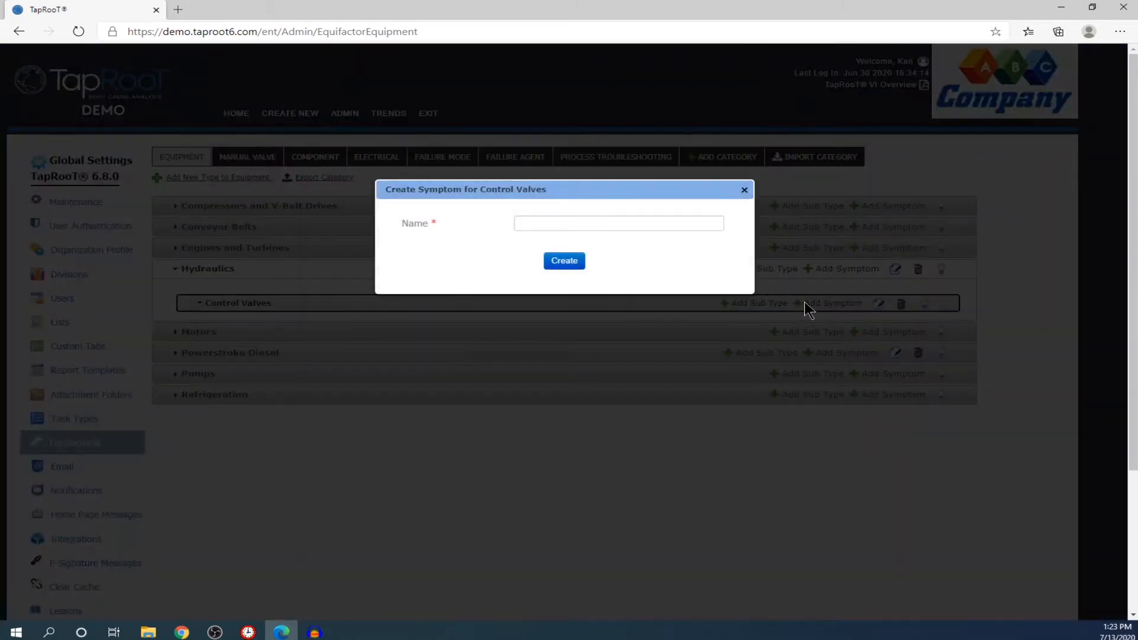
click(590, 224)
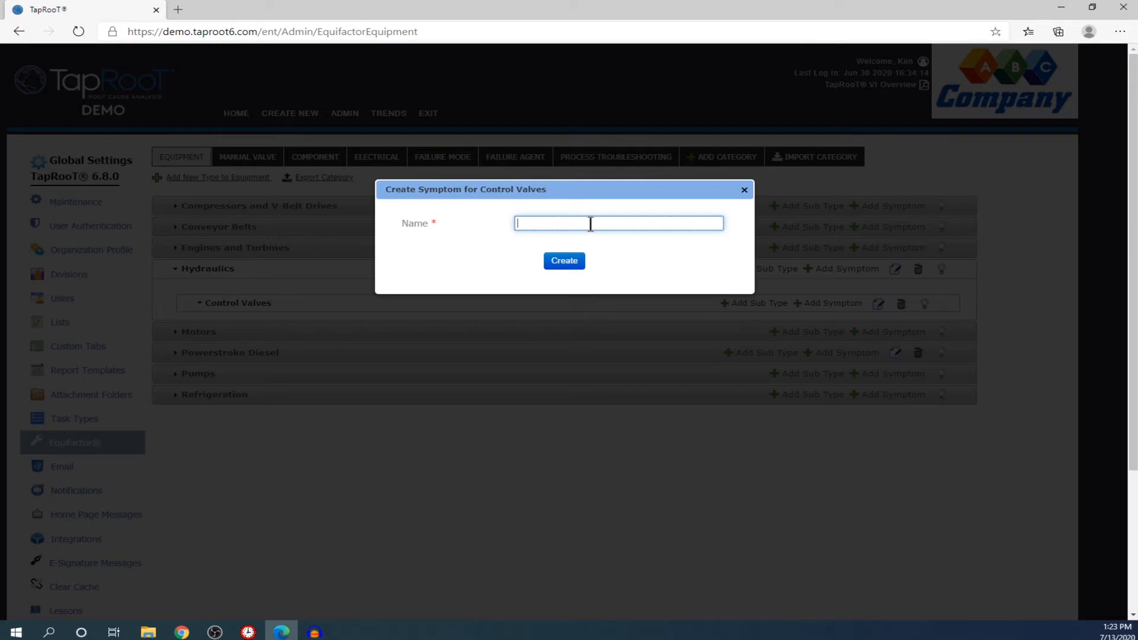
text(Actuayt)
key(BackSpace)
text(tes too slow)
click(561, 262)
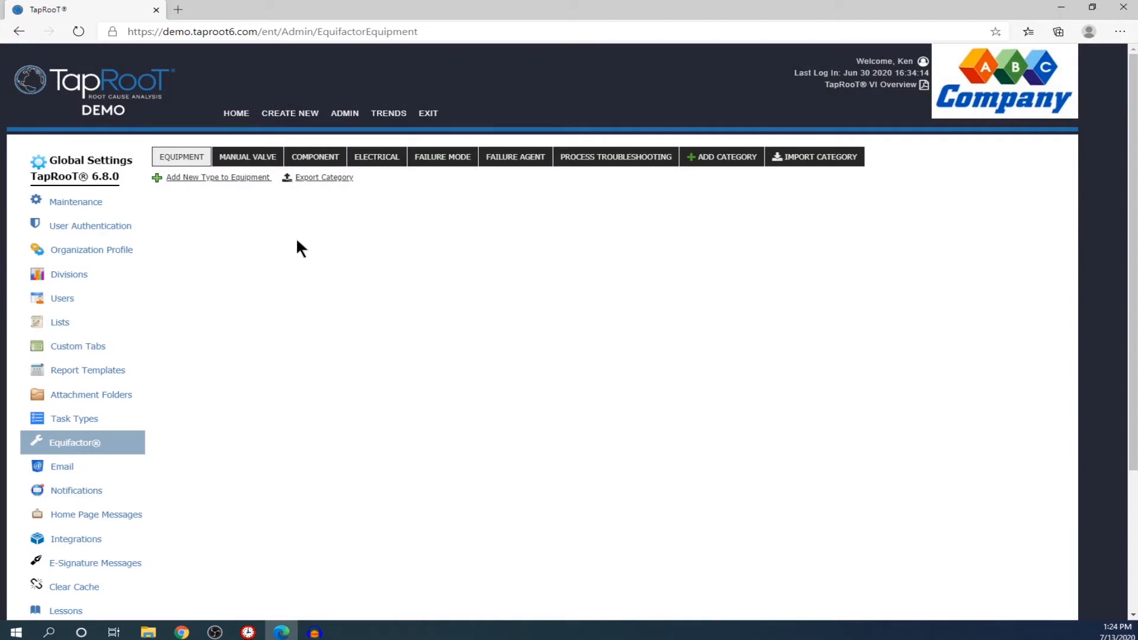